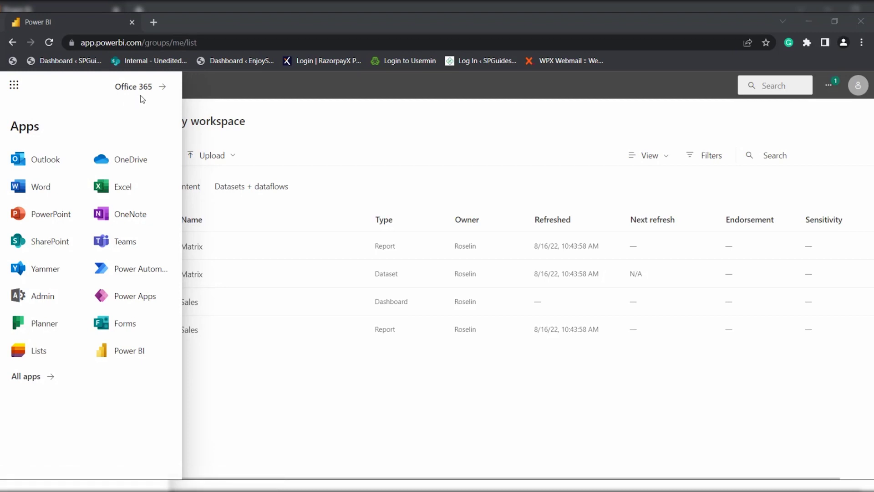
Open Power BI in a new tab and list My workspace's Matrix and Sales items.
left_click(164, 351)
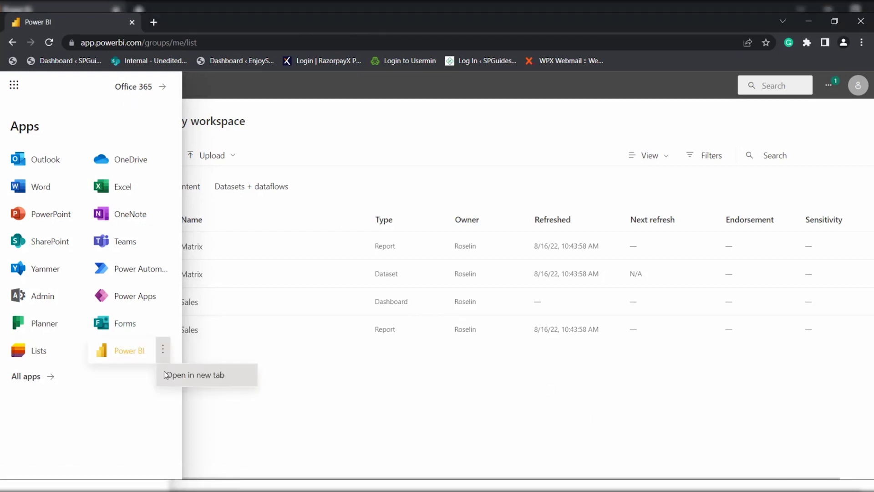
left_click(207, 371)
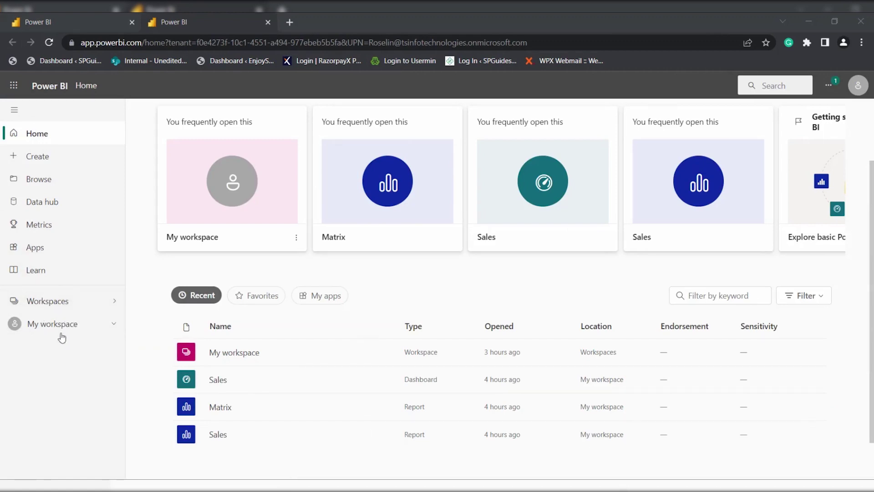
left_click(112, 324)
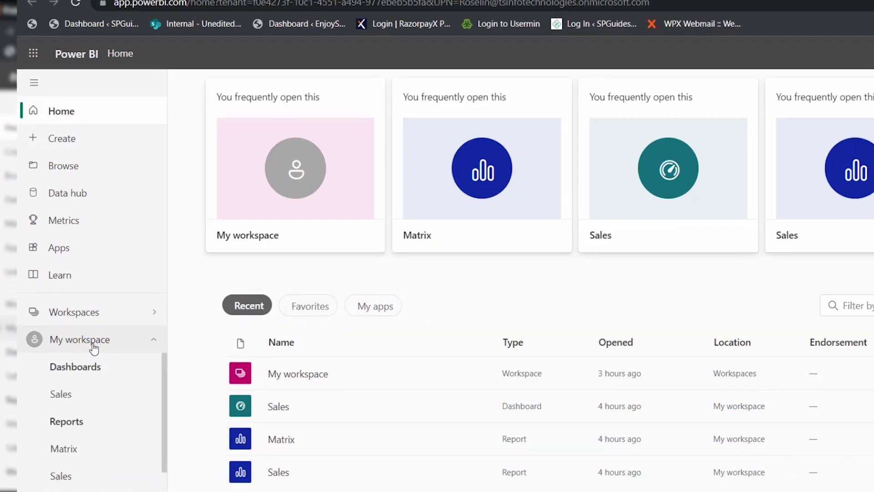
scroll(93, 364, "down", 1)
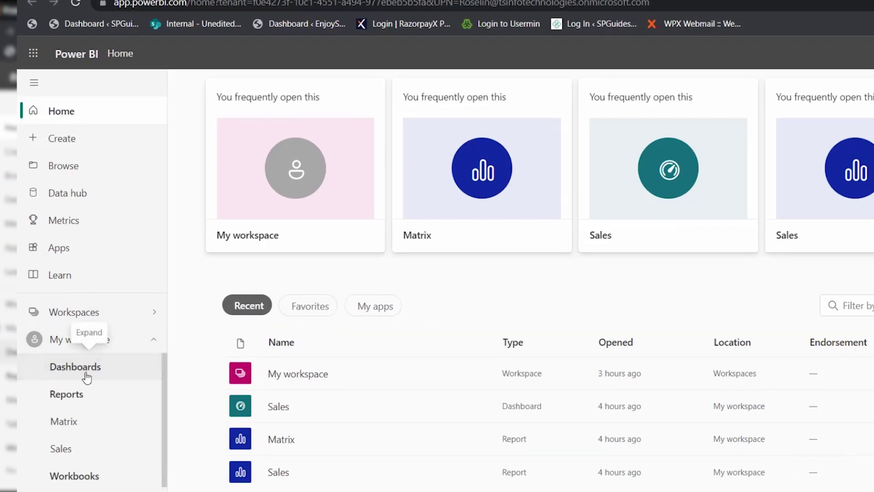
scroll(91, 359, "up", 1)
left_click(89, 348)
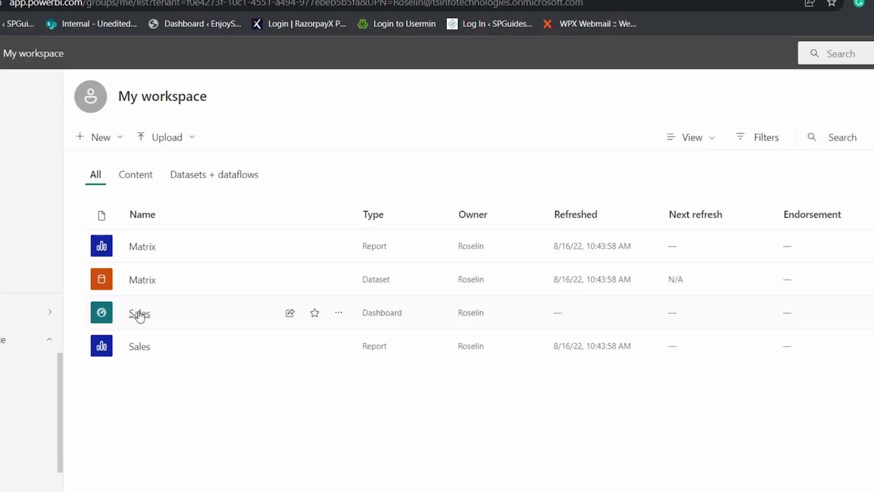
Open the Sales dashboard and begin a Text box tile via Edit > Add a tile.
left_click(140, 314)
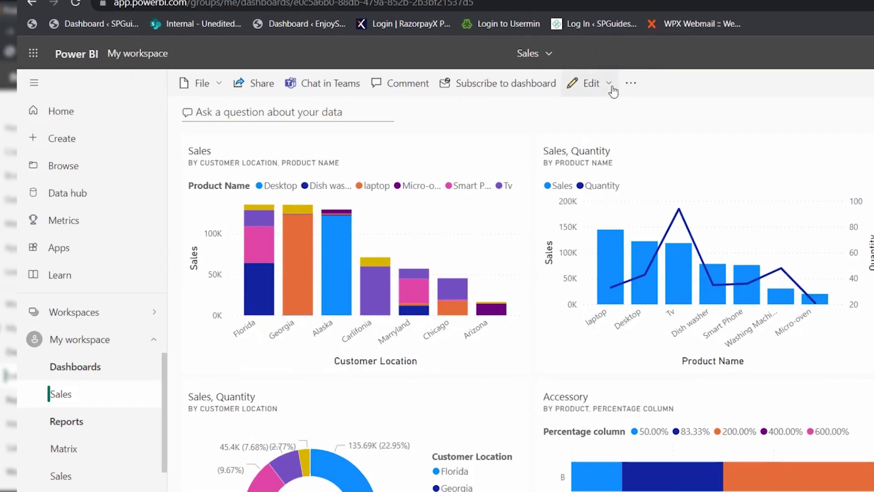
left_click(610, 84)
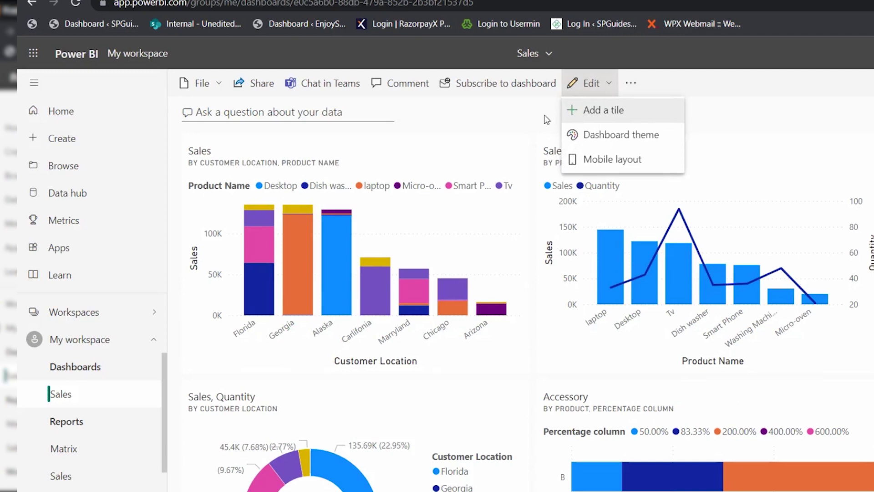
left_click(606, 115)
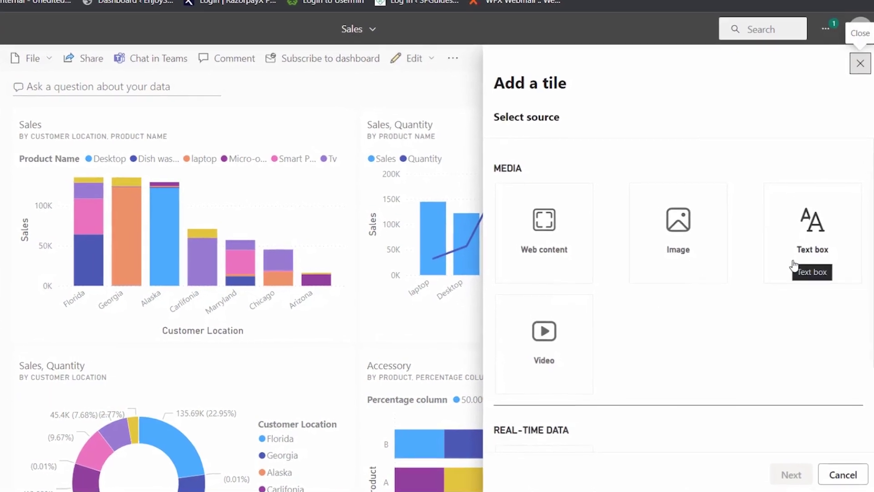
left_click(793, 264)
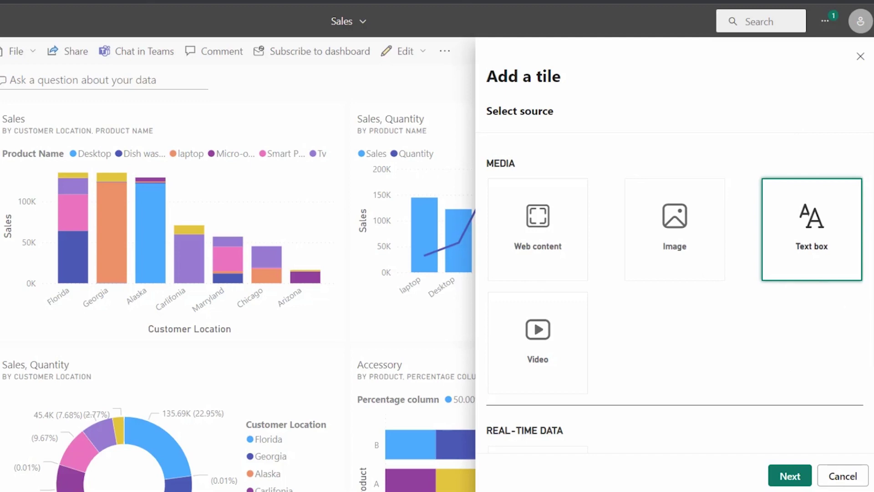
left_click(785, 476)
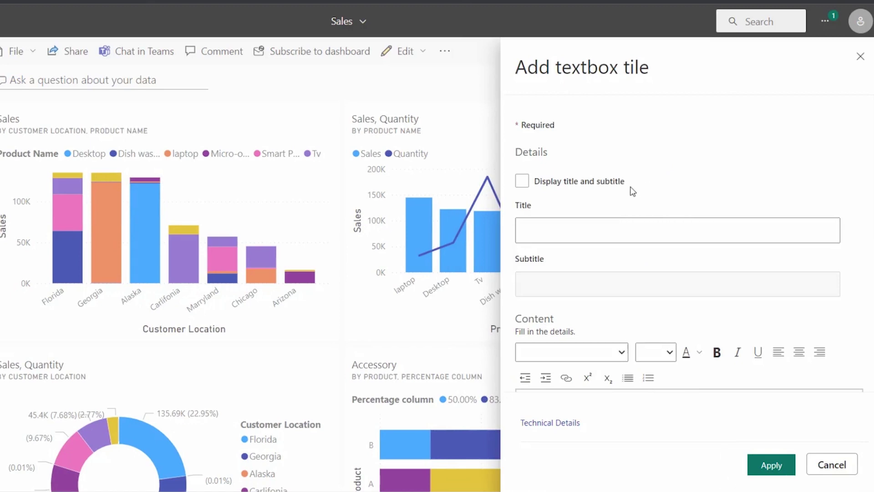
Title the text tile 'Sales Report', subtitle 'Sales Report Based on Products', content 'Sample Sales Report Dashboard'.
scroll(626, 342, "down", 5)
scroll(627, 343, "up", 5)
left_click(521, 182)
left_click(553, 230)
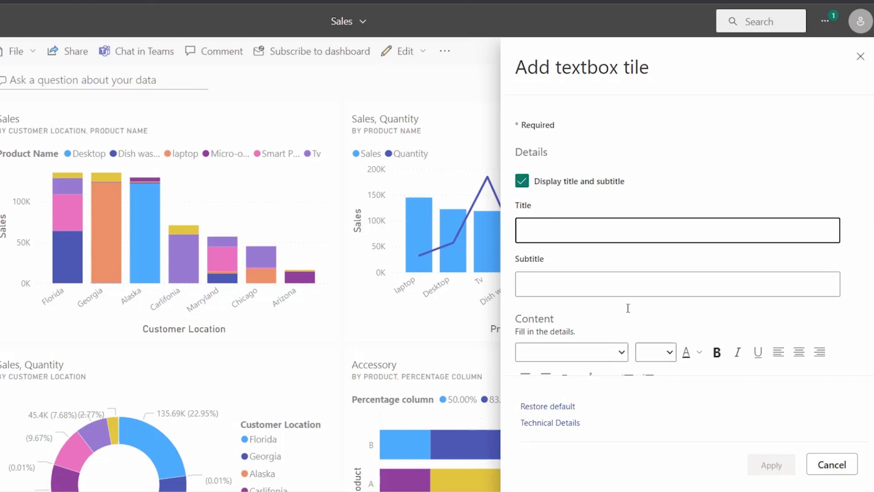
type("Sale")
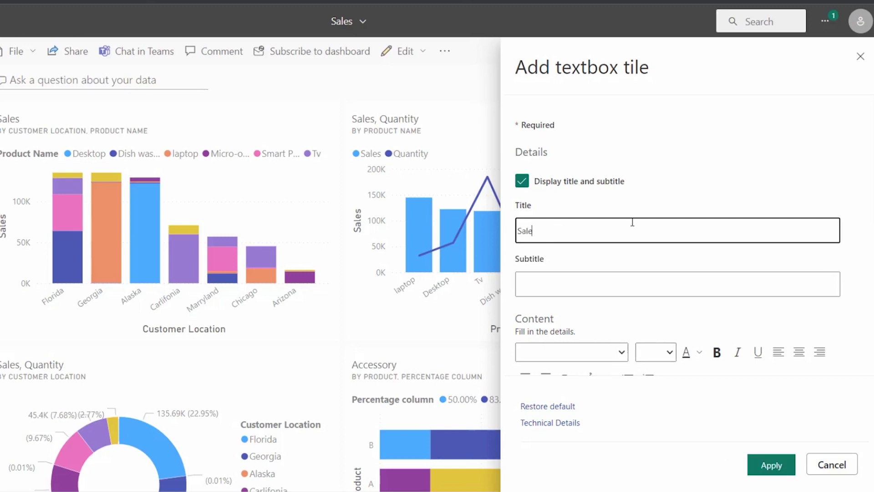
type("s Report")
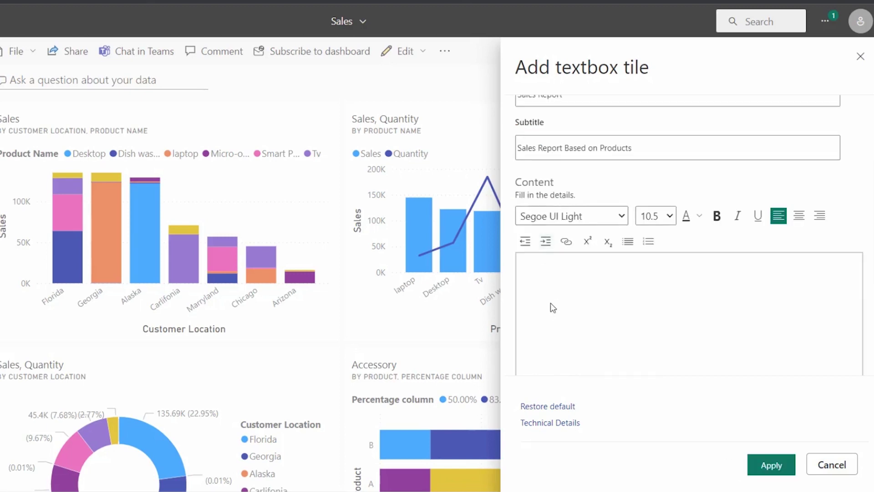
left_click_drag(513, 182, 553, 180)
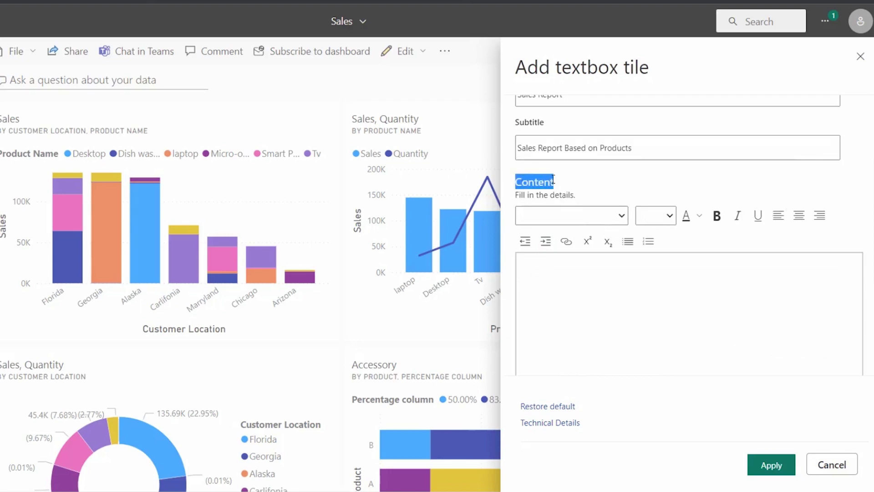
left_click(550, 297)
type("Sample Sales Report Dashboard")
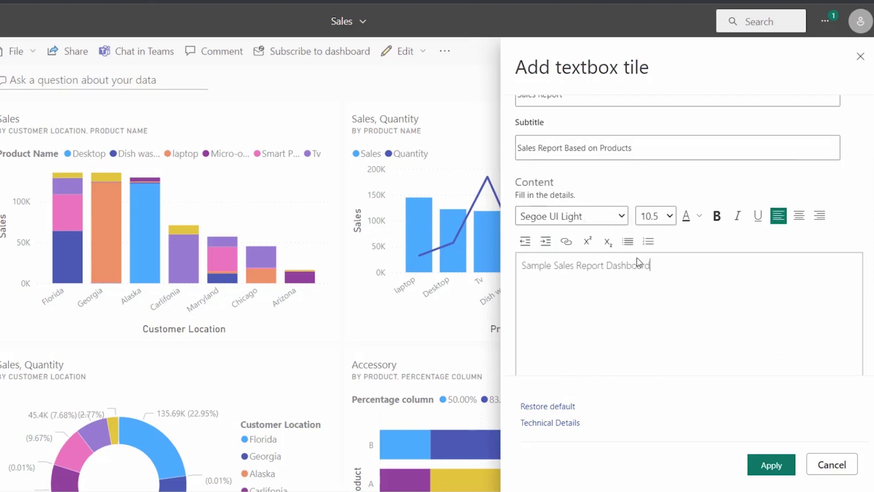
left_click_drag(659, 267, 490, 284)
Format the content text as Times New Roman 20, bold, italic and centred.
left_click(620, 215)
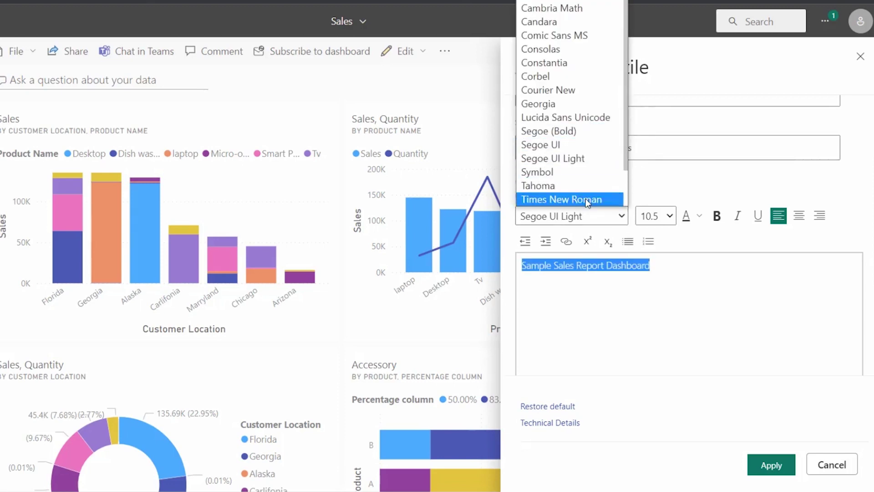
left_click(601, 200)
left_click(656, 215)
left_click(646, 68)
left_click(699, 215)
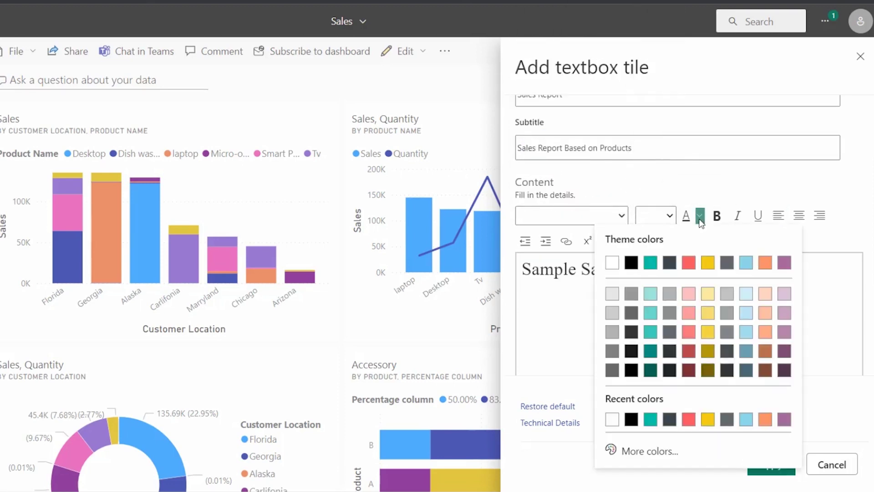
left_click(716, 217)
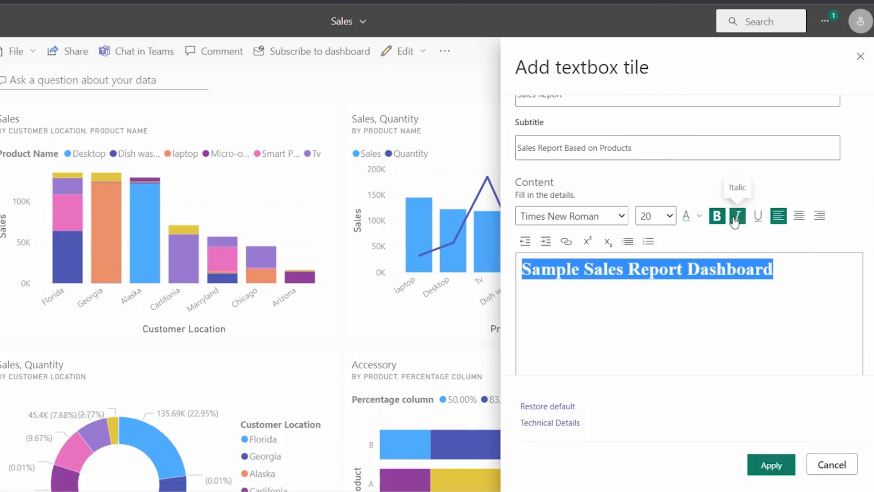
left_click(736, 219)
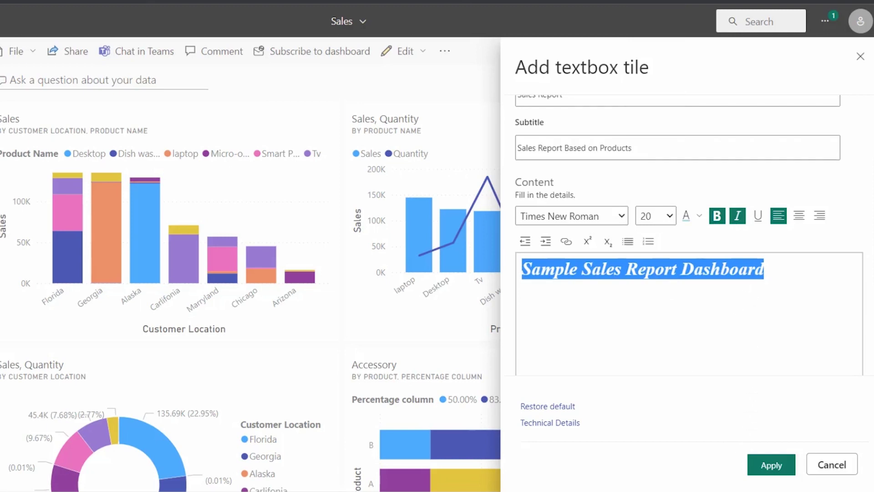
left_click(806, 221)
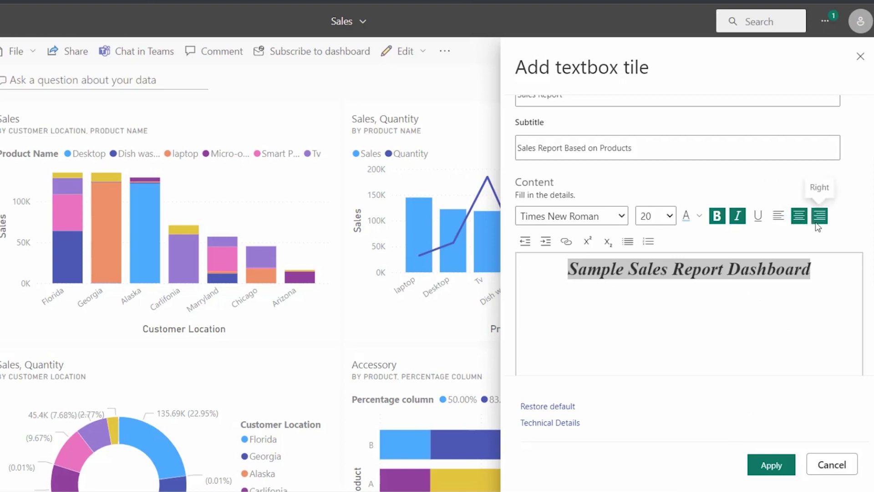
Colour the heading 'Sample Sales Report Dashboard' dark purple.
left_click(698, 346)
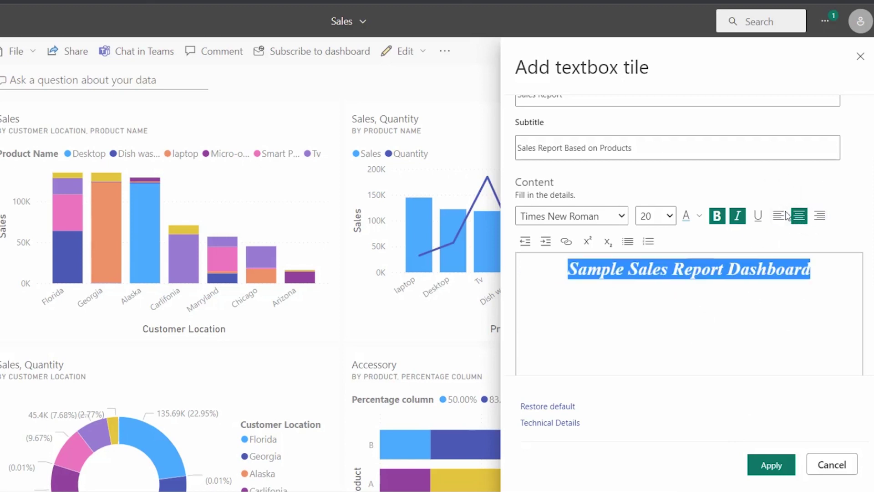
left_click(760, 311)
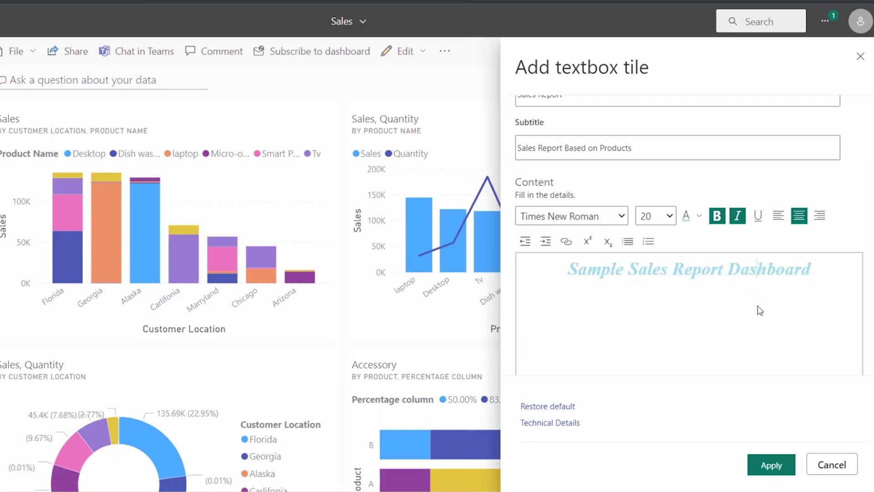
key("ctrl+shift+Right")
key("ctrl+shift+Right")
key("ctrl+shift+Right")
key("ctrl+shift+Right")
key("Right")
left_click(701, 217)
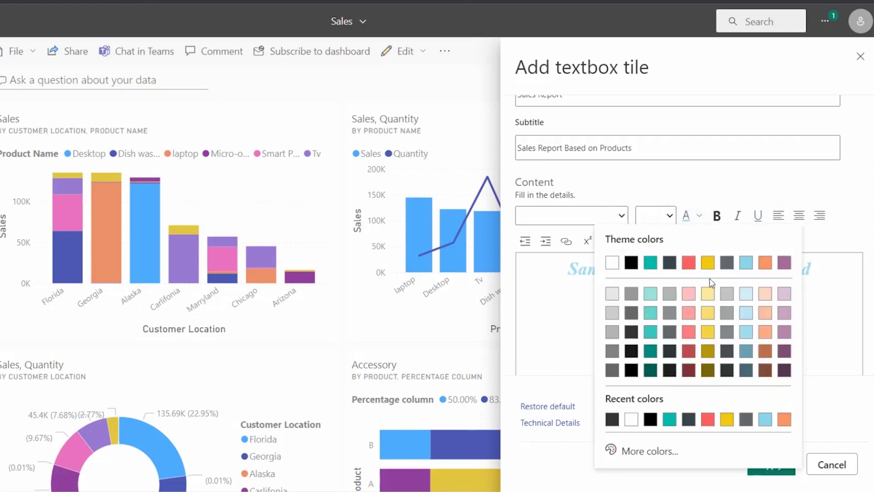
left_click(789, 352)
scroll(747, 419, "down", 2)
left_click(601, 250)
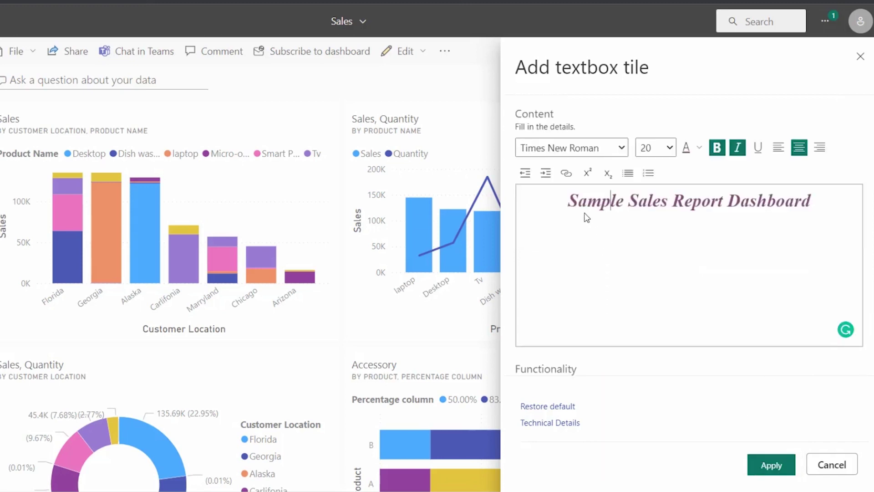
left_click_drag(574, 203, 819, 252)
left_click(810, 254)
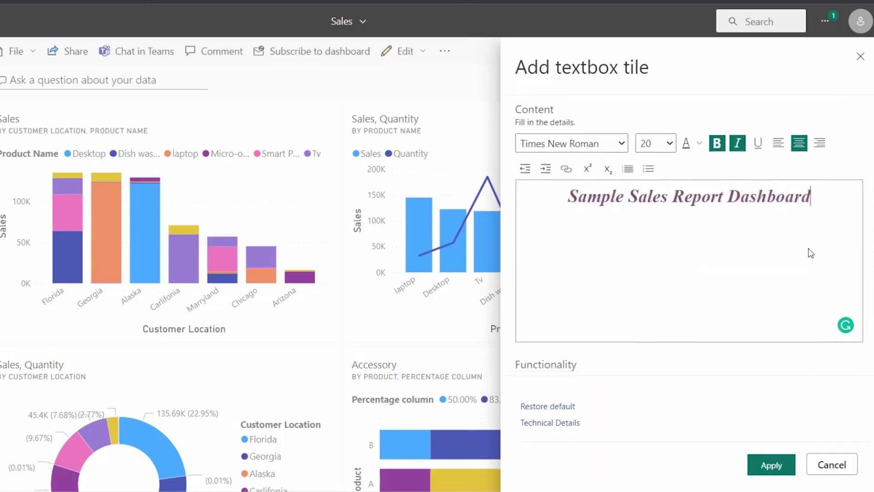
Set the tile's custom link to the Sales report in this workspace and add it to the dashboard.
scroll(811, 253, "down", 3)
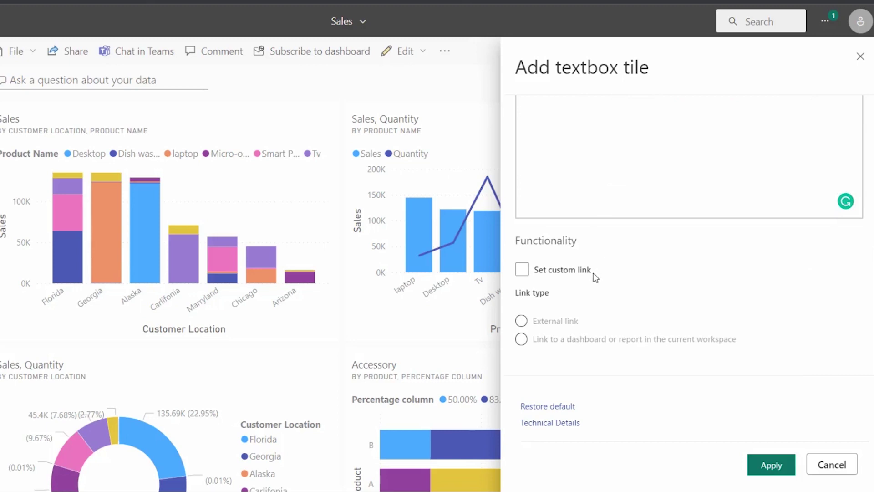
left_click(543, 269)
scroll(543, 272, "down", 2)
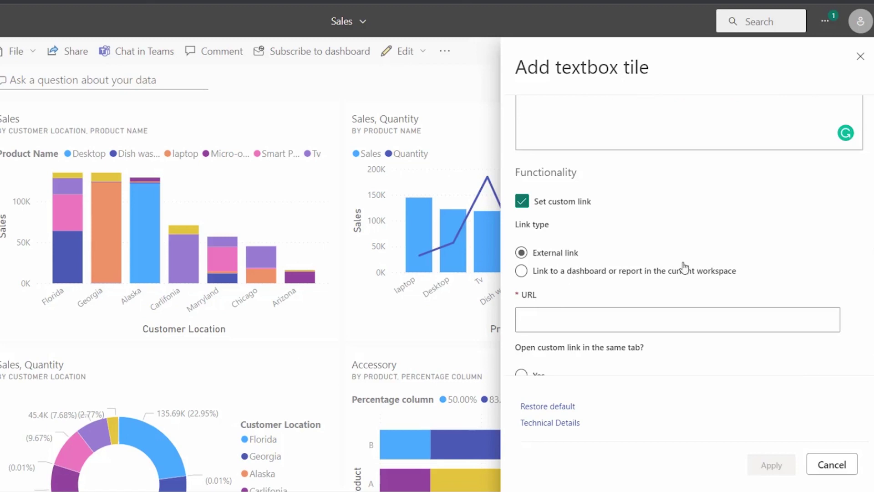
left_click(521, 271)
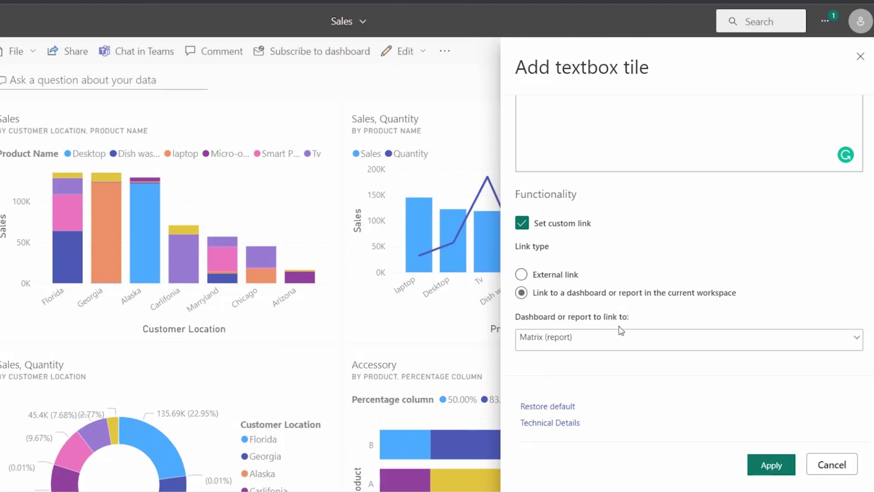
left_click(613, 342)
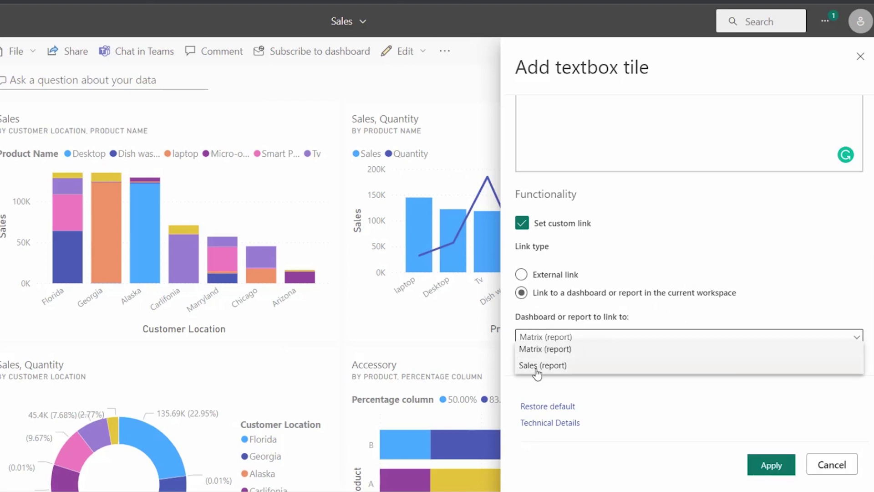
left_click(518, 366)
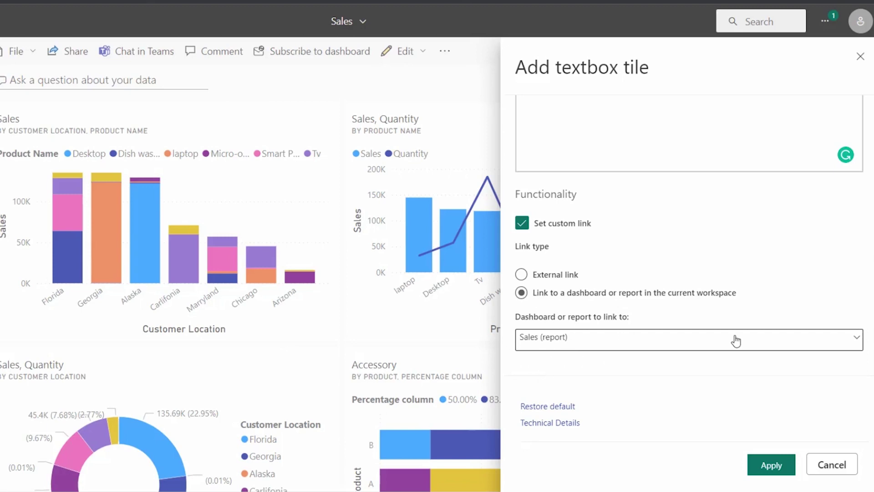
left_click(768, 465)
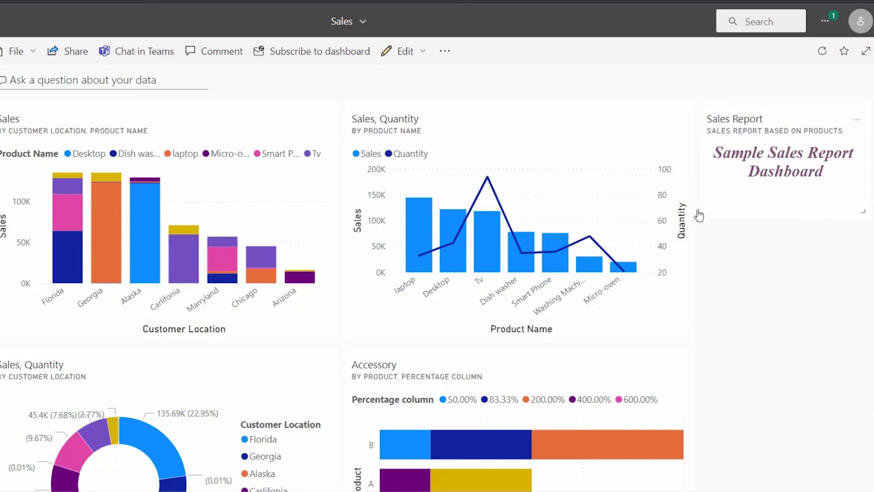
Edit the Sales Report tile's details so it links to the Matrix report instead of Sales.
left_click(855, 124)
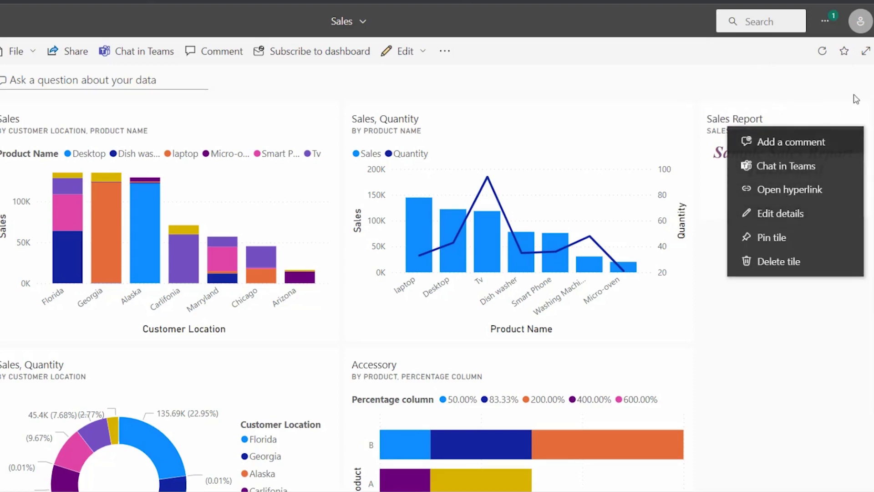
left_click(857, 120)
left_click(857, 124)
left_click(812, 208)
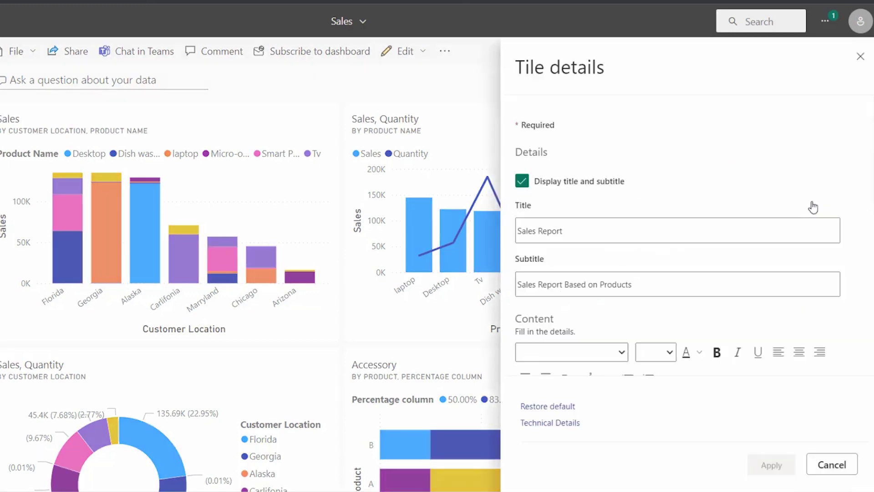
scroll(805, 217, "down", 4)
scroll(804, 216, "up", 4)
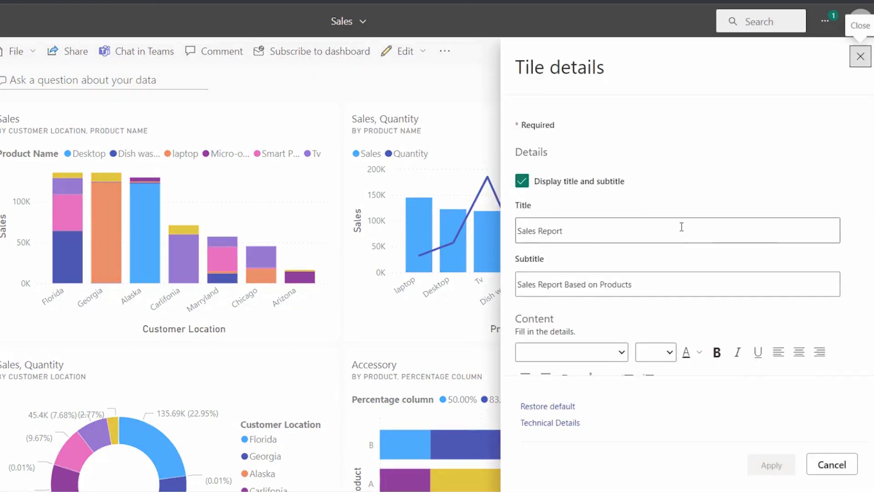
scroll(669, 218, "down", 7)
scroll(683, 327, "up", 3)
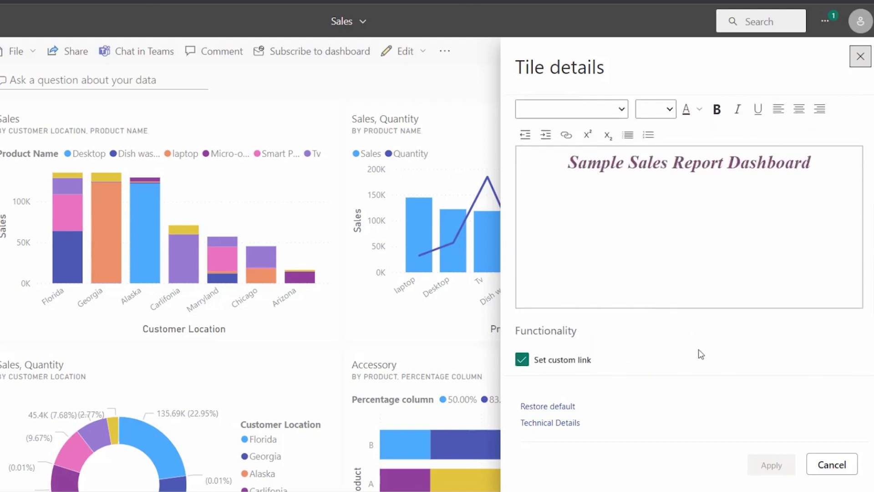
scroll(700, 354, "down", 3)
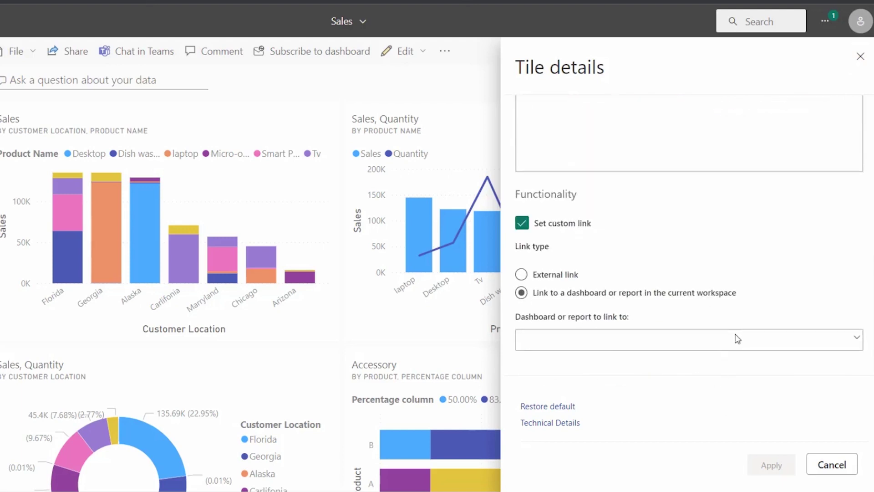
left_click(591, 339)
left_click(592, 329)
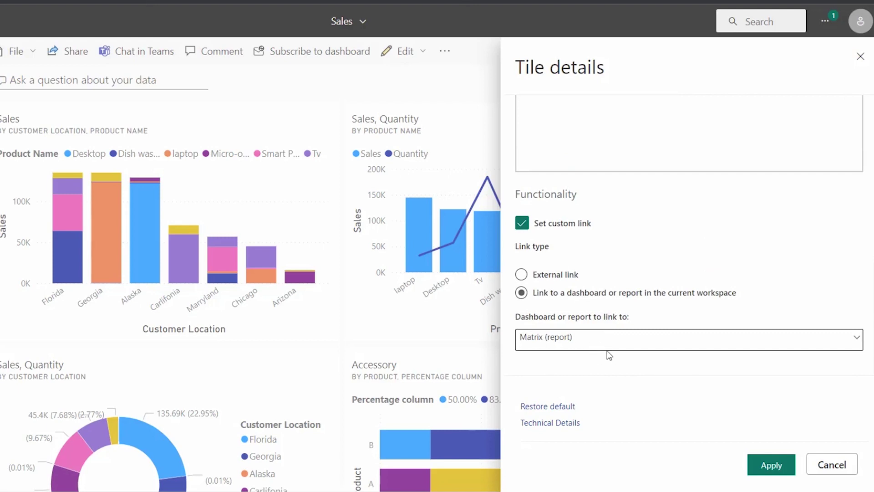
left_click(766, 465)
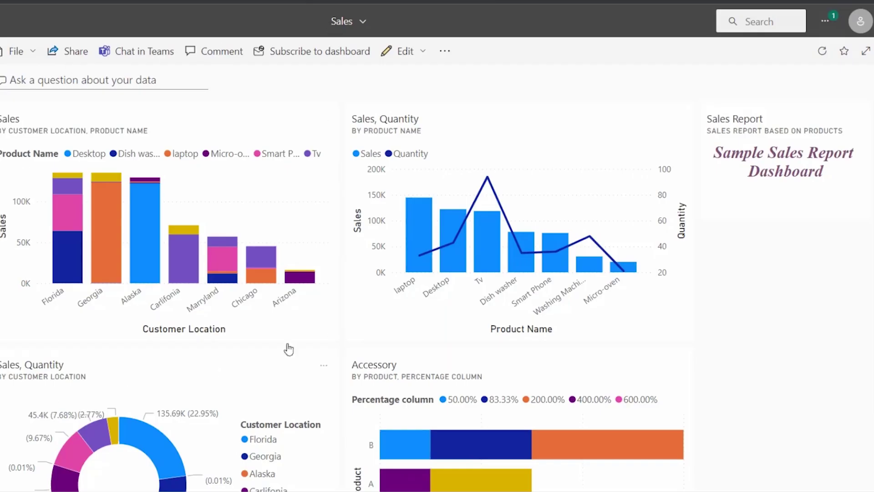
Start a new Image tile on the dashboard via Edit > Add a tile.
left_click(427, 56)
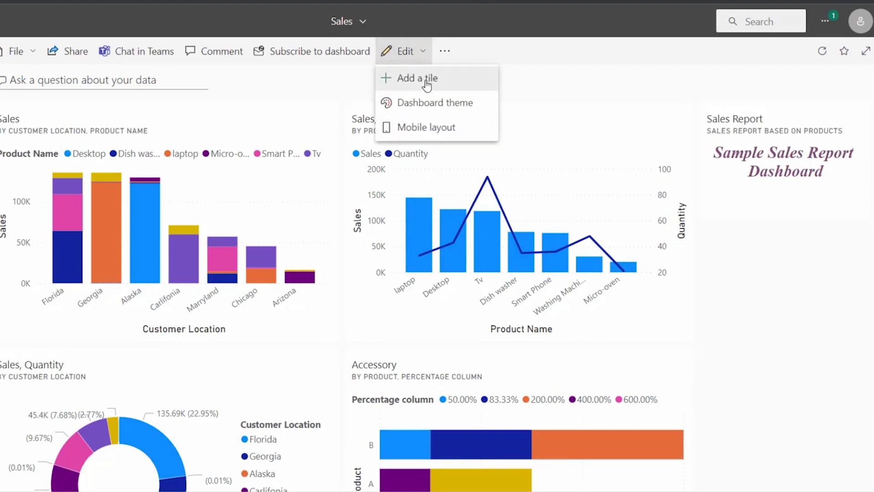
left_click(427, 81)
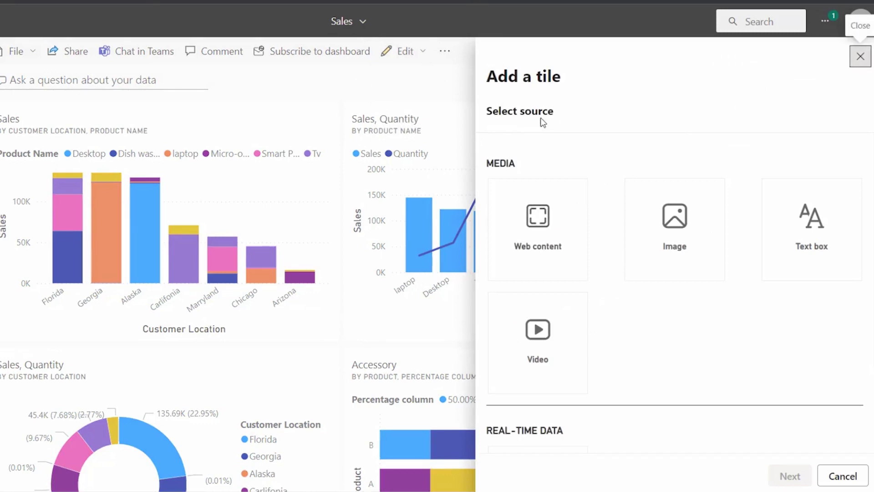
left_click(651, 266)
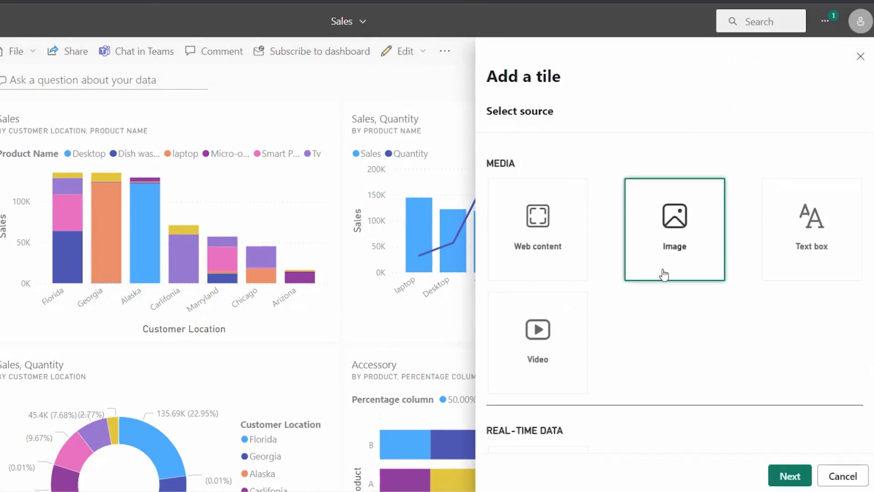
scroll(743, 416, "down", 2)
scroll(761, 394, "up", 2)
left_click(790, 476)
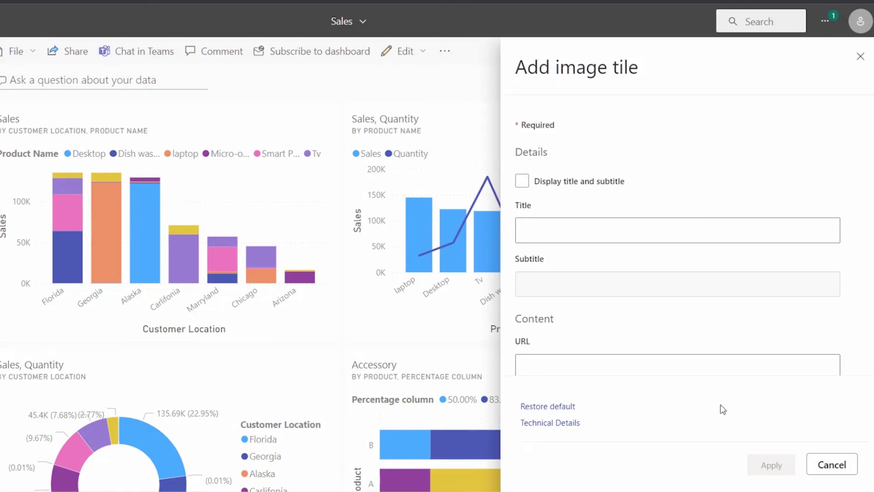
left_click(577, 181)
left_click(573, 223)
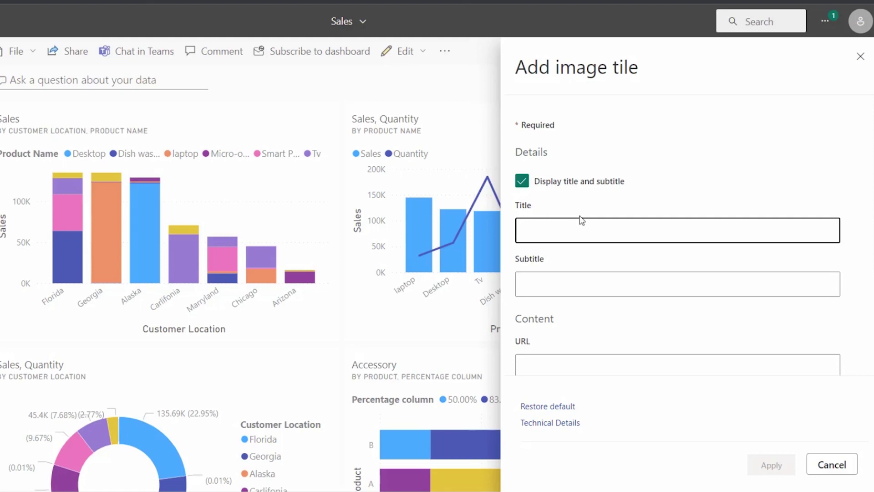
left_click(590, 300)
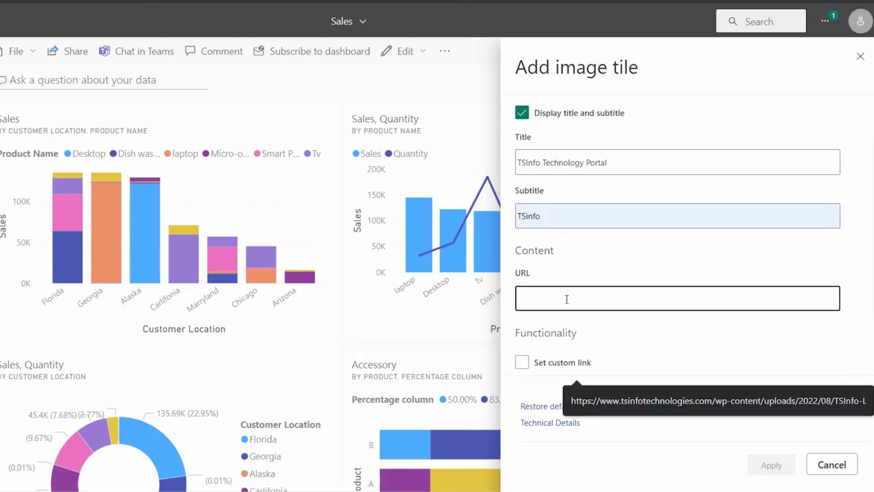
left_click(540, 360)
left_click(522, 317)
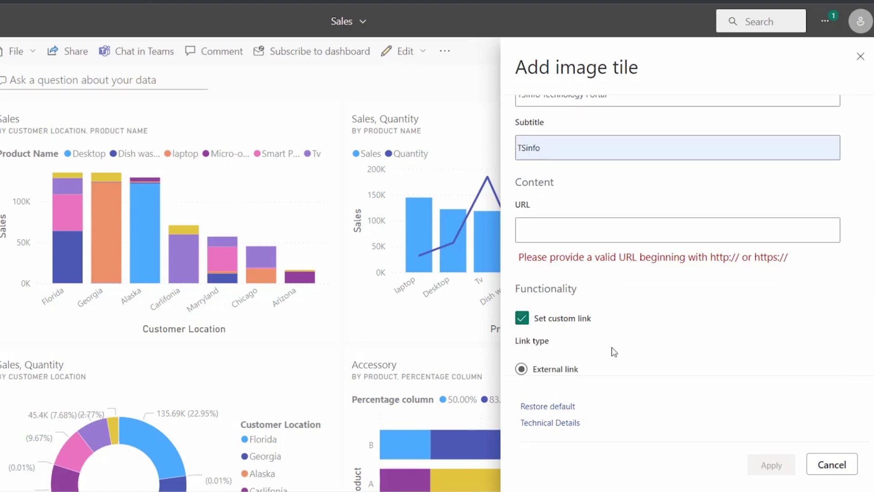
scroll(614, 351, "down", 3)
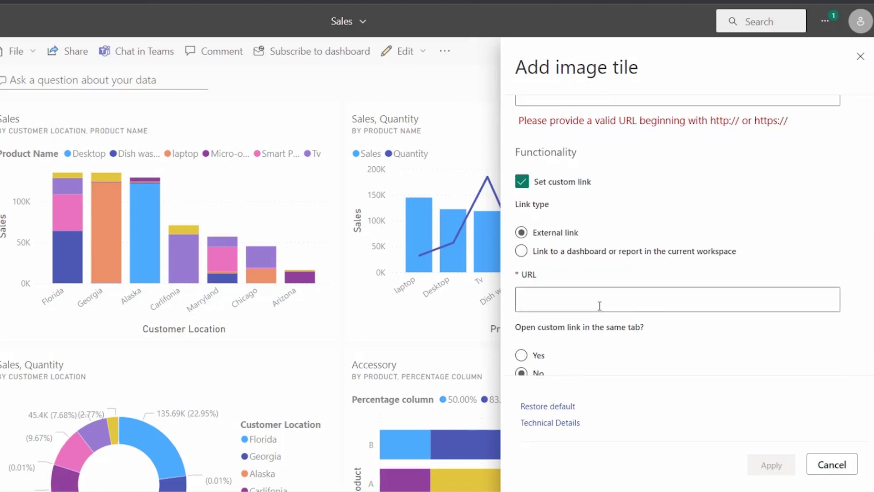
scroll(593, 316, "down", 1)
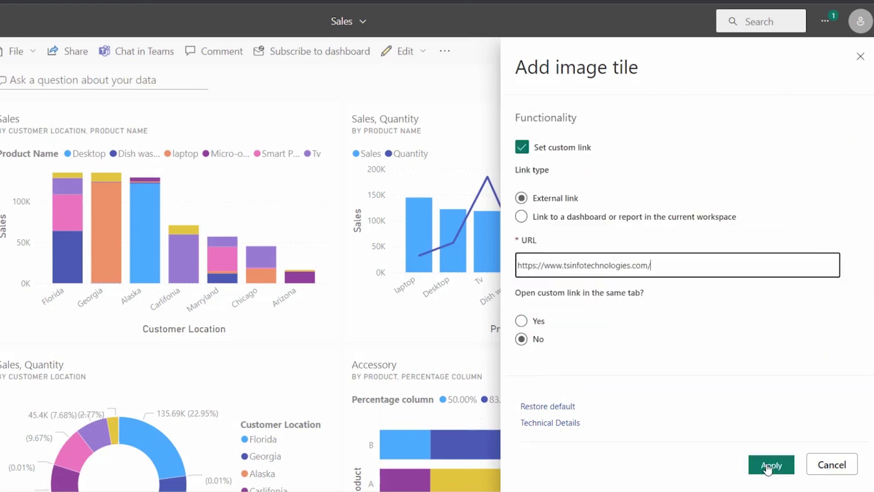
left_click(771, 463)
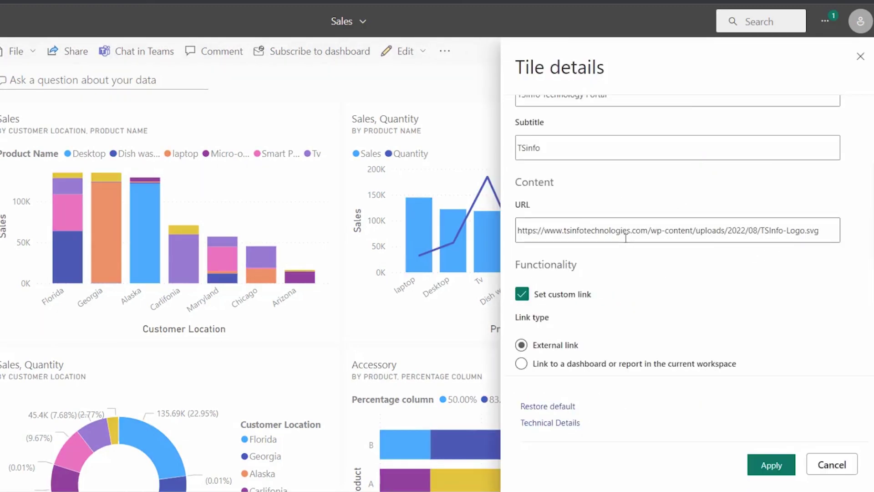
scroll(708, 275, "down", 3)
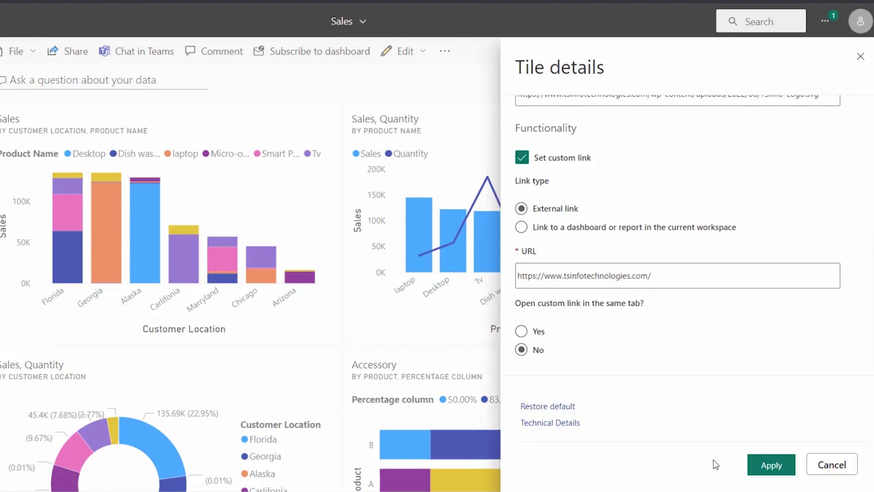
Apply the TSInfo logo tile, test its website link, then review and close its tile details.
left_click(766, 464)
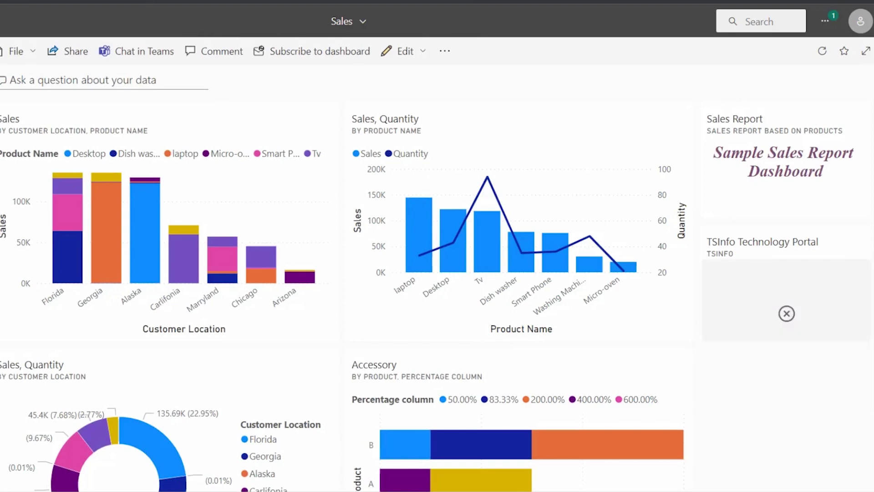
left_click(763, 279)
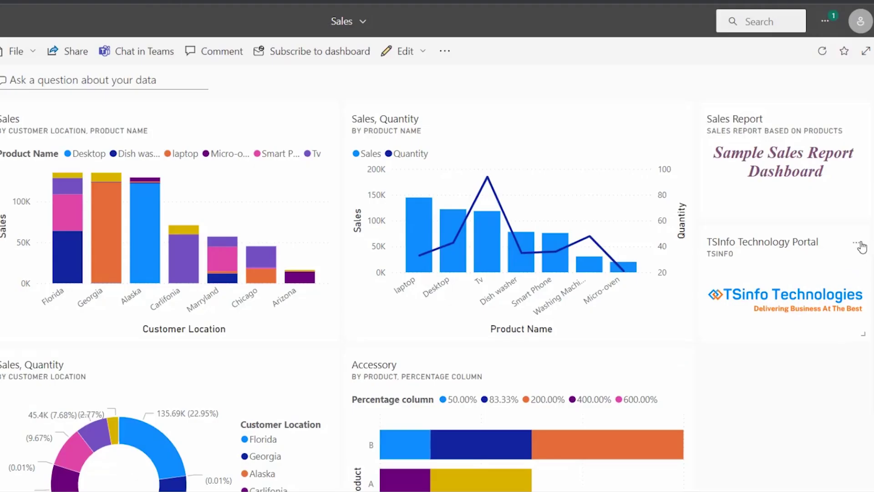
left_click(855, 242)
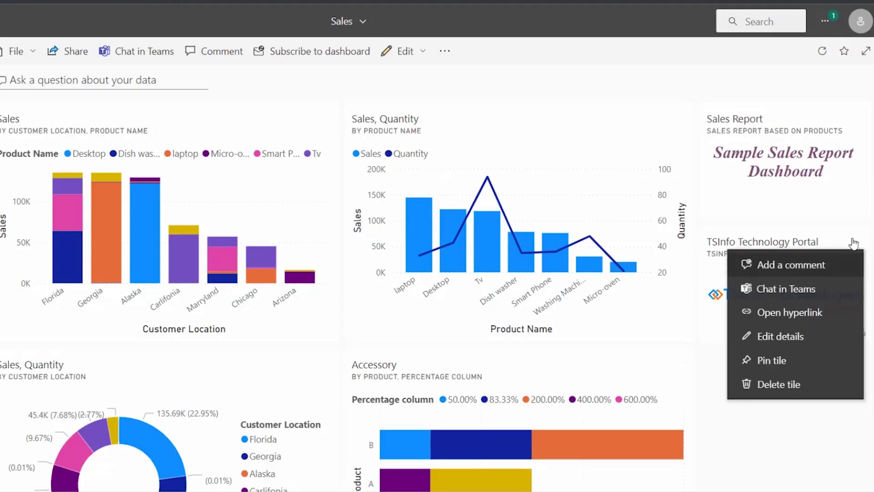
left_click(786, 340)
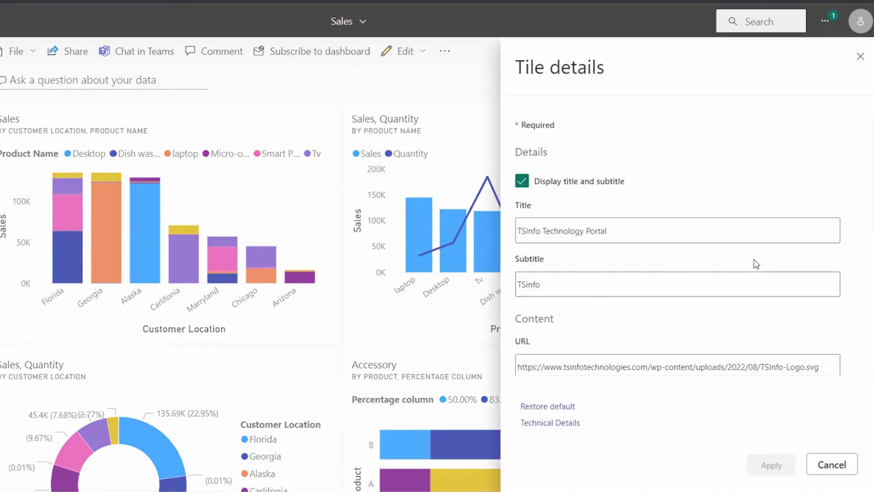
scroll(754, 263, "down", 5)
scroll(753, 263, "up", 6)
scroll(753, 263, "down", 4)
scroll(753, 257, "down", 2)
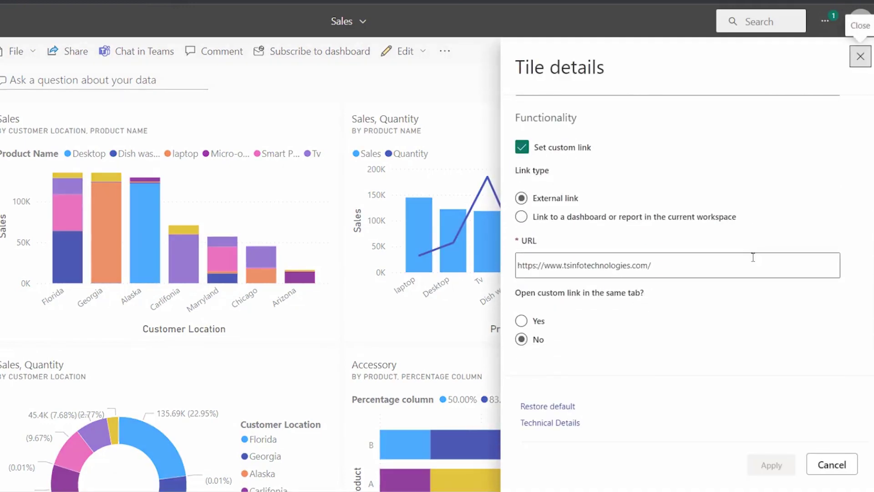
scroll(753, 257, "up", 5)
scroll(752, 256, "up", 2)
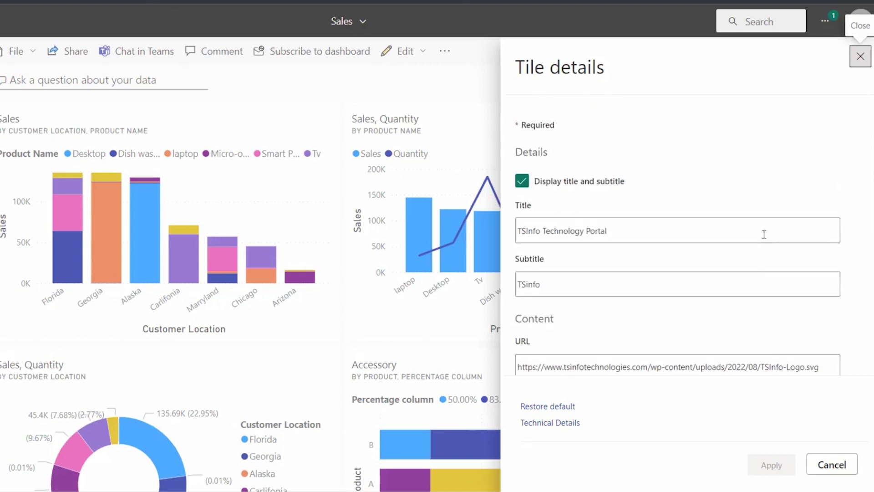
left_click(860, 57)
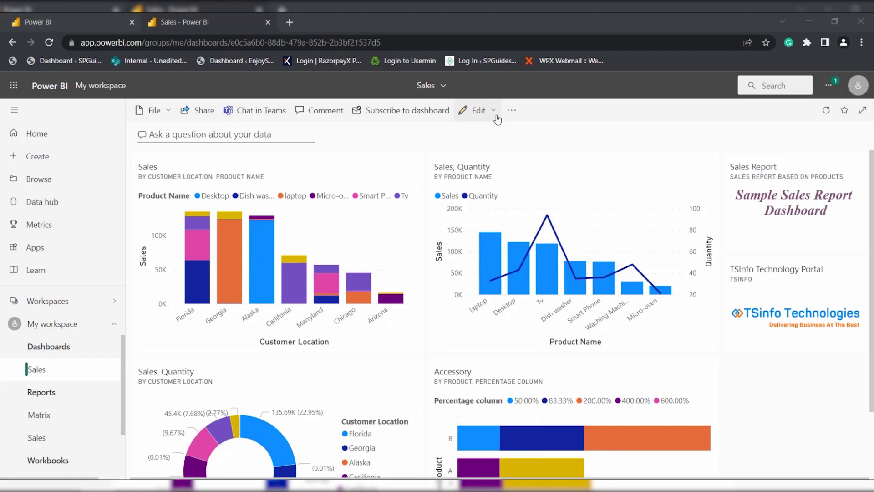
Start a new Video tile on the dashboard via Edit > Add a tile.
left_click(496, 113)
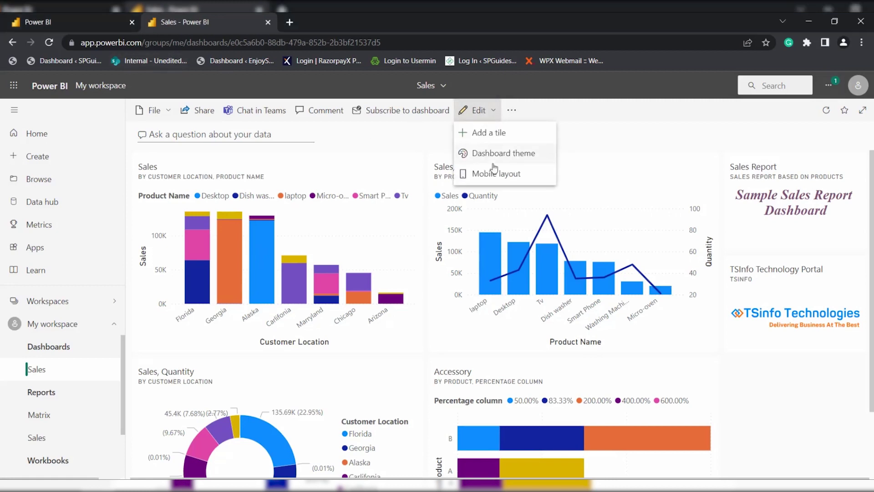
left_click(500, 132)
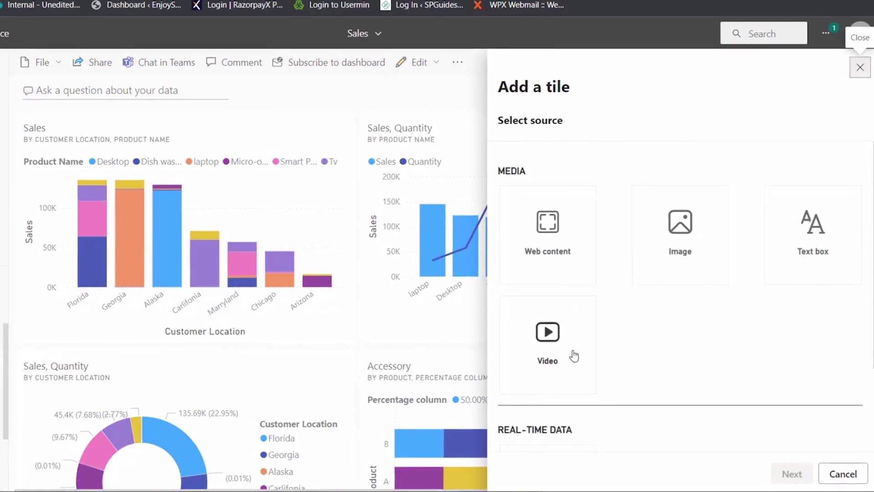
left_click(574, 356)
scroll(728, 401, "down", 2)
scroll(738, 432, "up", 2)
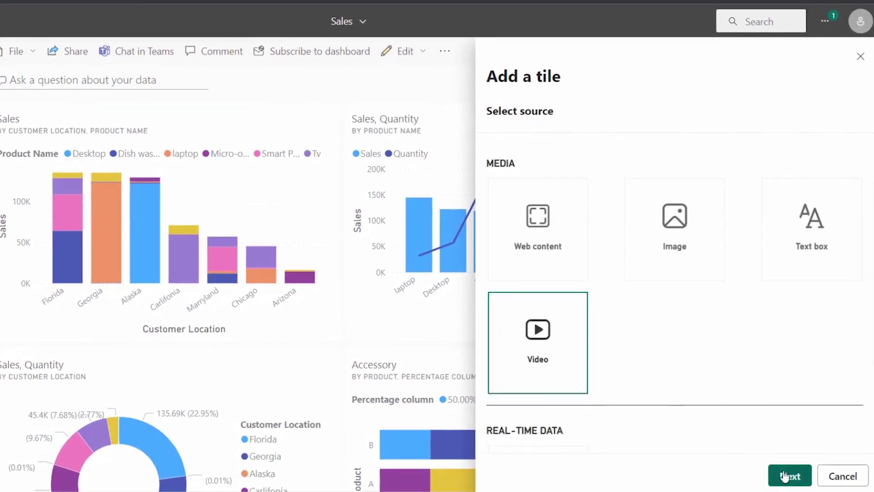
left_click(783, 475)
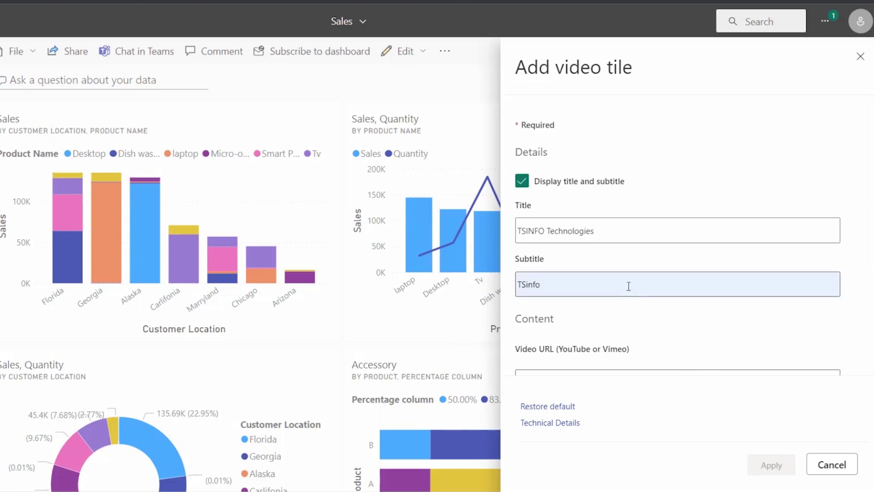
Title the video tile 'TSINFO Technologies', subtitle 'TSinfo Channel', add the YouTube URL, and link it to the Sales report.
type("Channel")
scroll(624, 282, "down", 2)
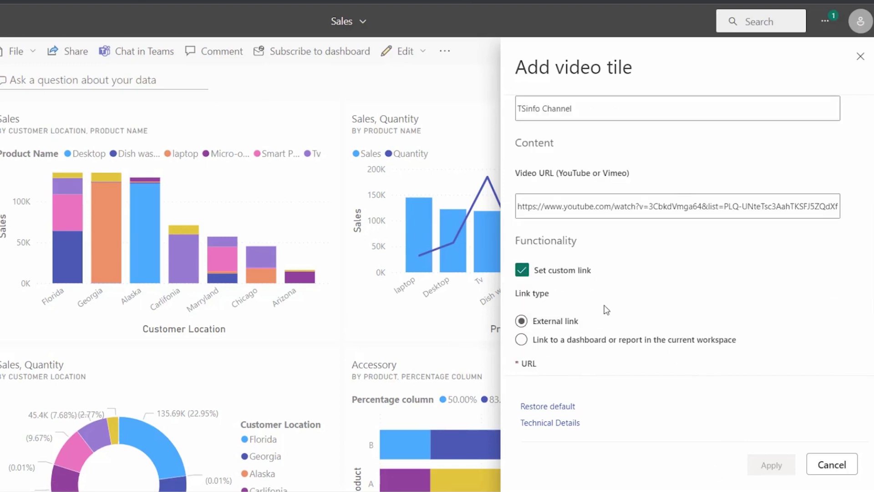
scroll(576, 287, "down", 2)
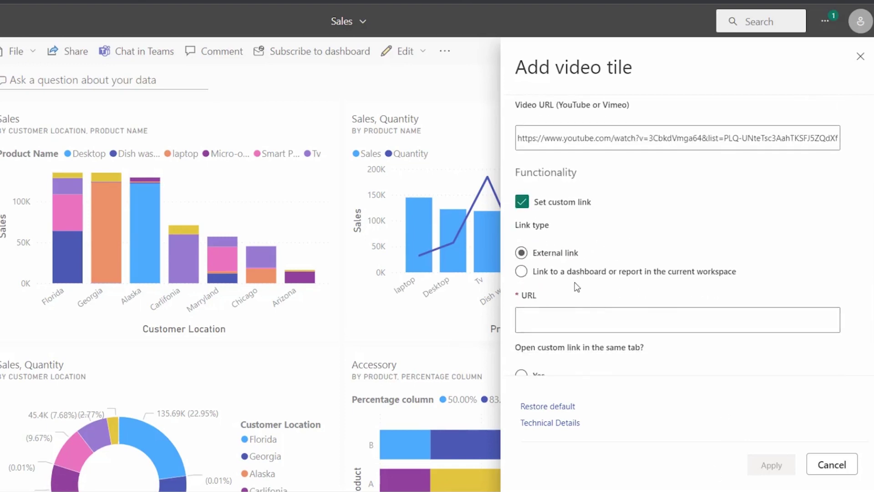
left_click(609, 325)
left_click(523, 272)
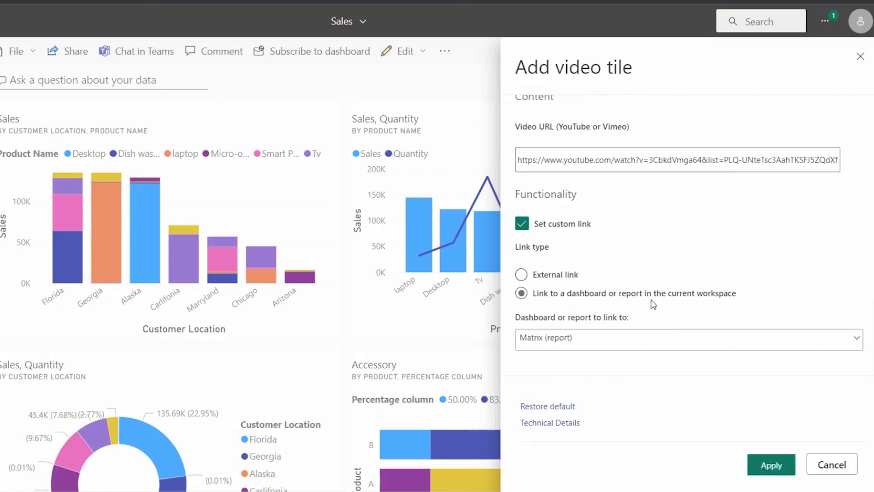
left_click(669, 346)
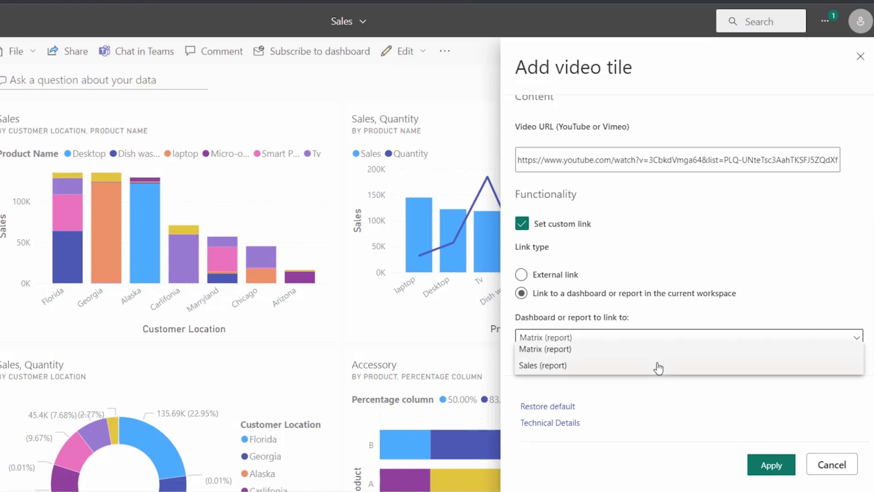
left_click(633, 369)
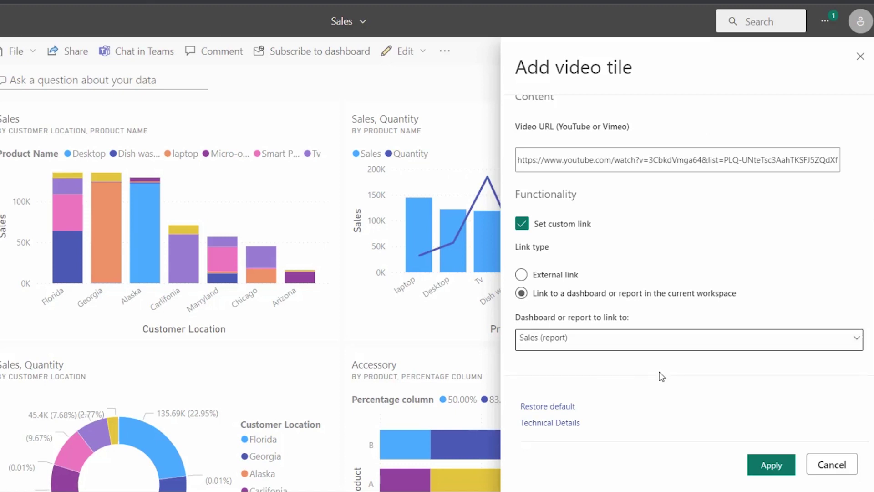
left_click(771, 465)
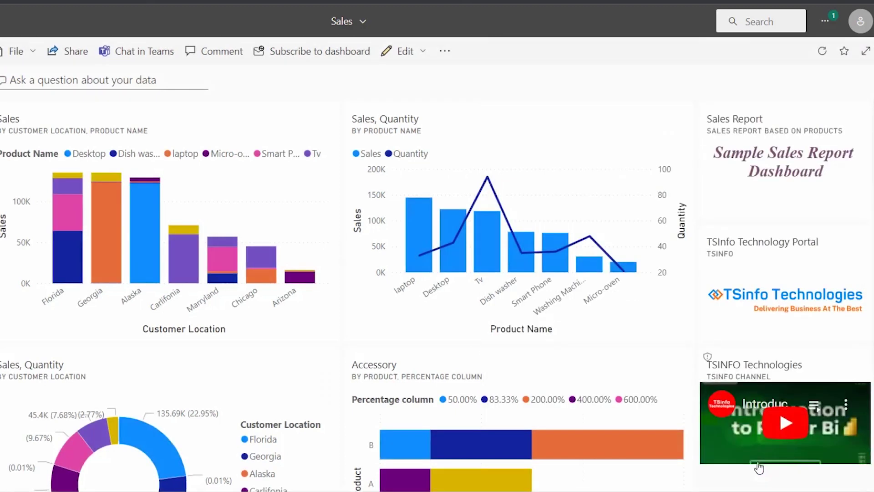
scroll(758, 467, "down", 2)
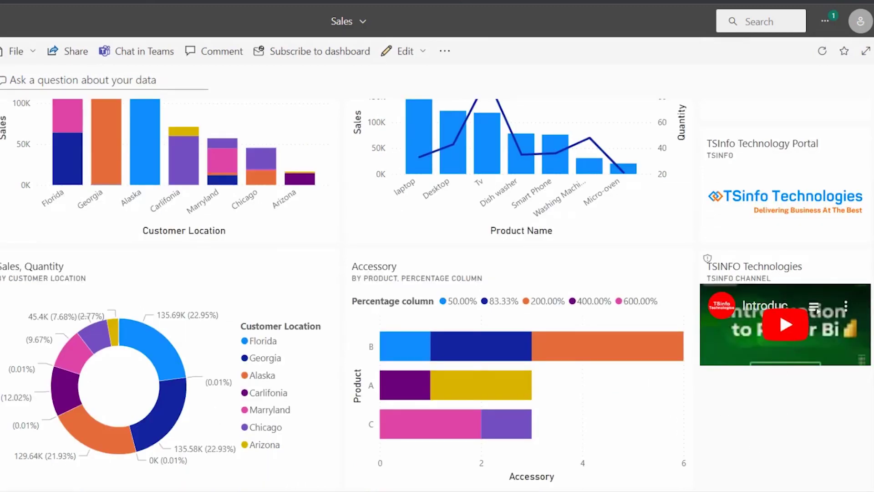
left_click(803, 345)
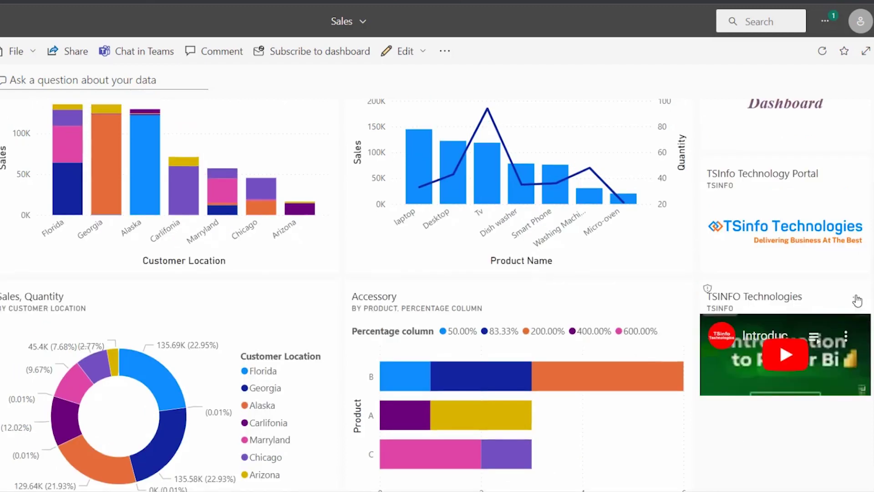
left_click(857, 300)
left_click(819, 374)
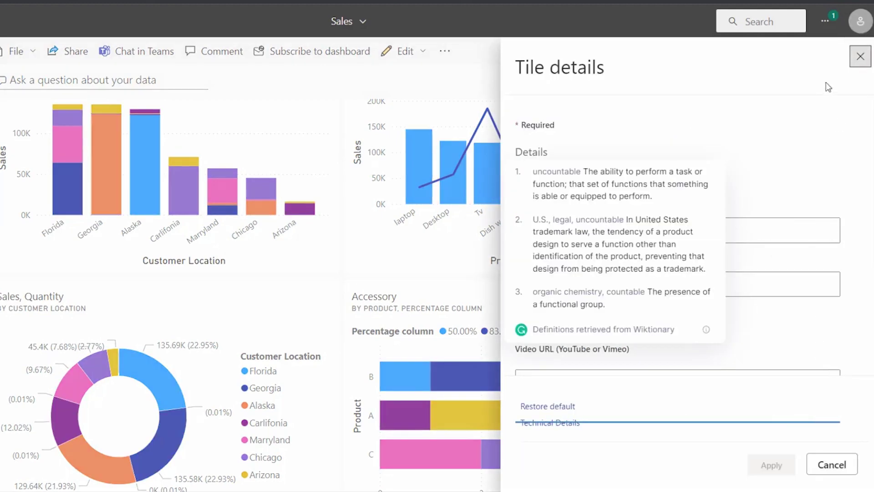
left_click(860, 56)
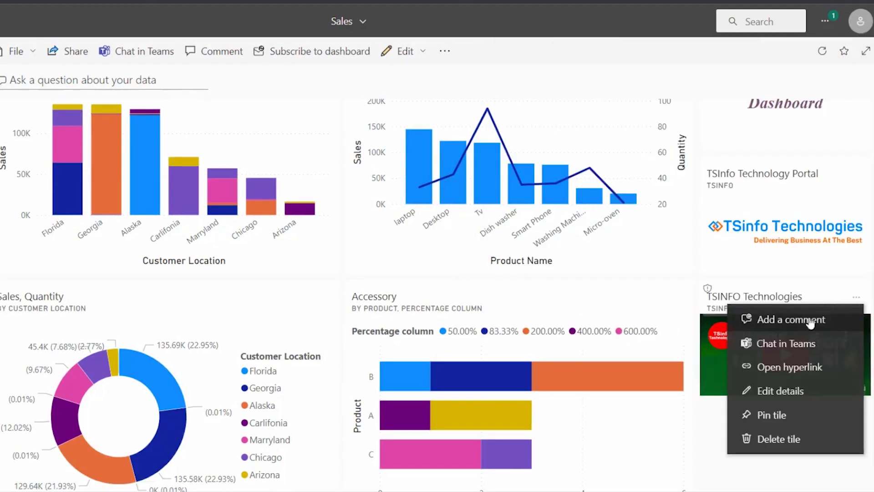
left_click(822, 367)
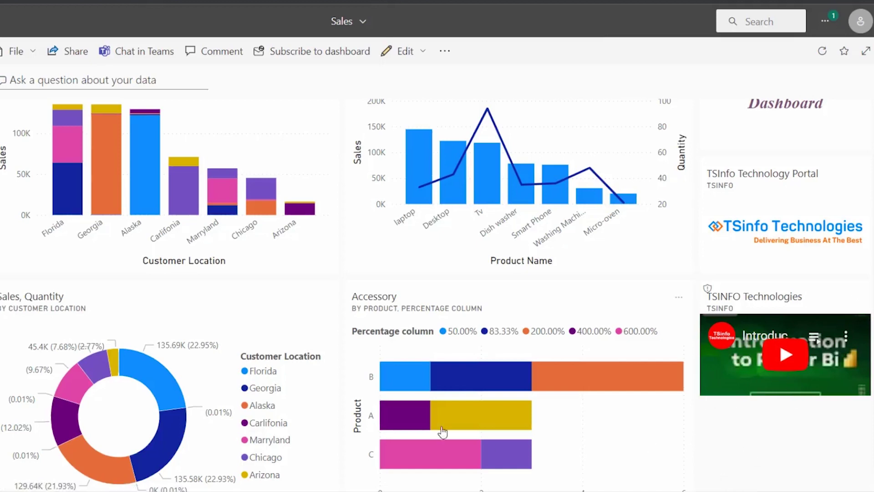
scroll(671, 392, "up", 2)
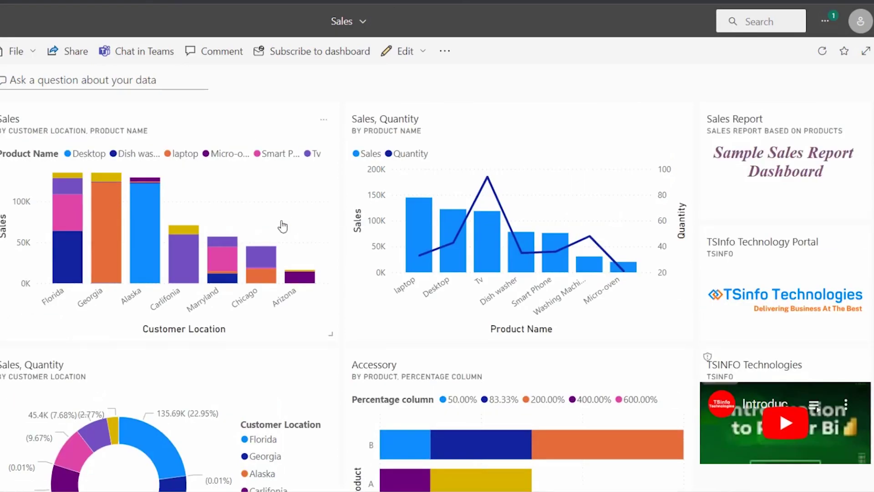